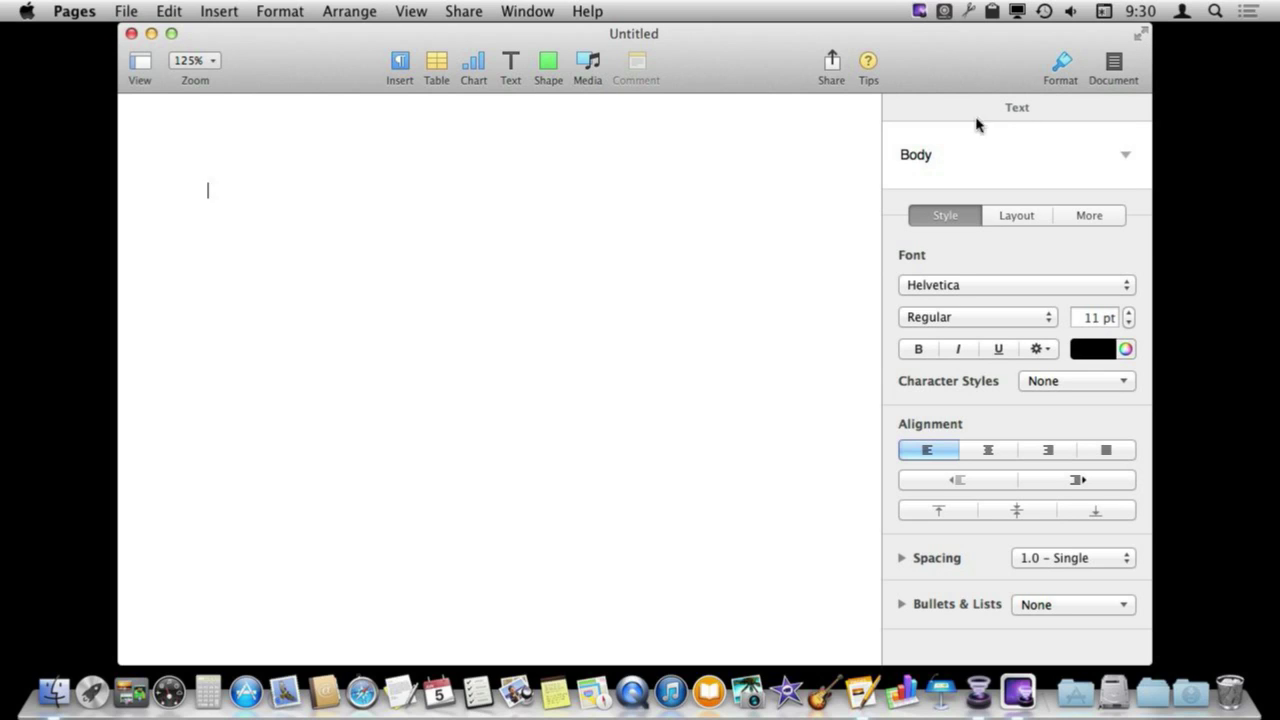
# - Put the blank Untitled document into full screen and bring up the hidden menu bar
pyautogui.click(1141, 38)
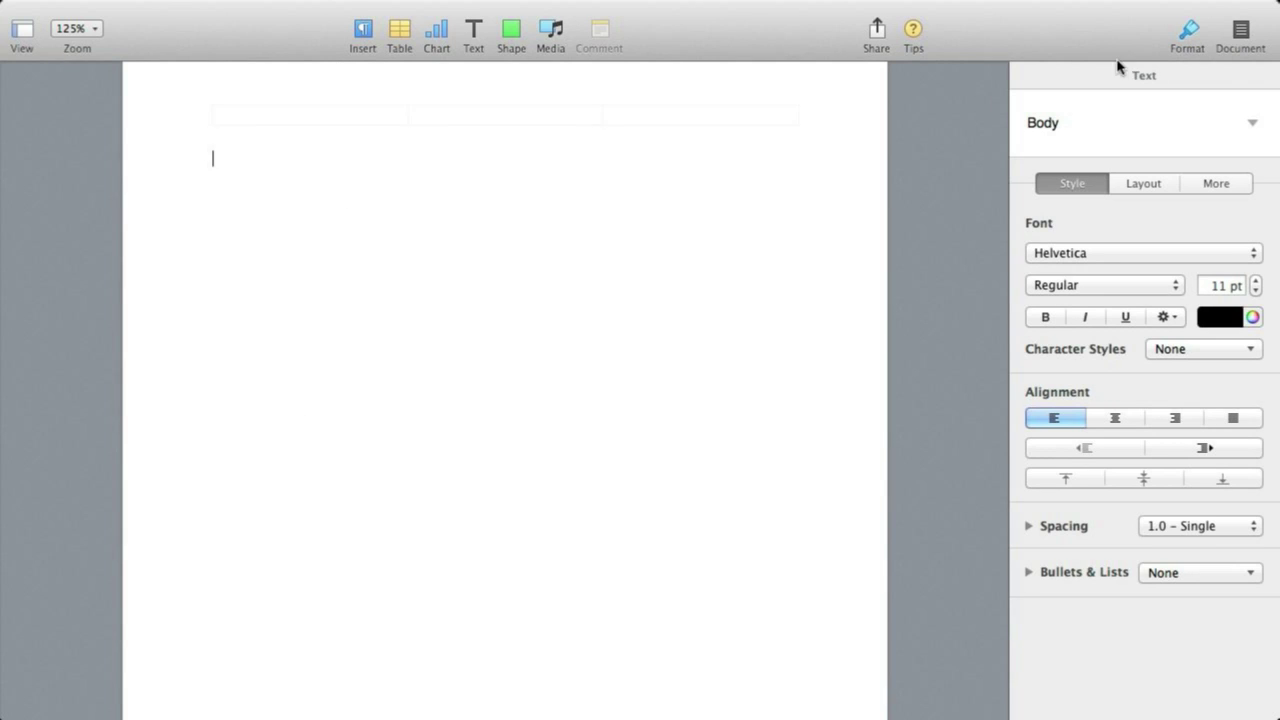
pyautogui.moveTo(1268, 3)
pyautogui.moveTo(1090, 3)
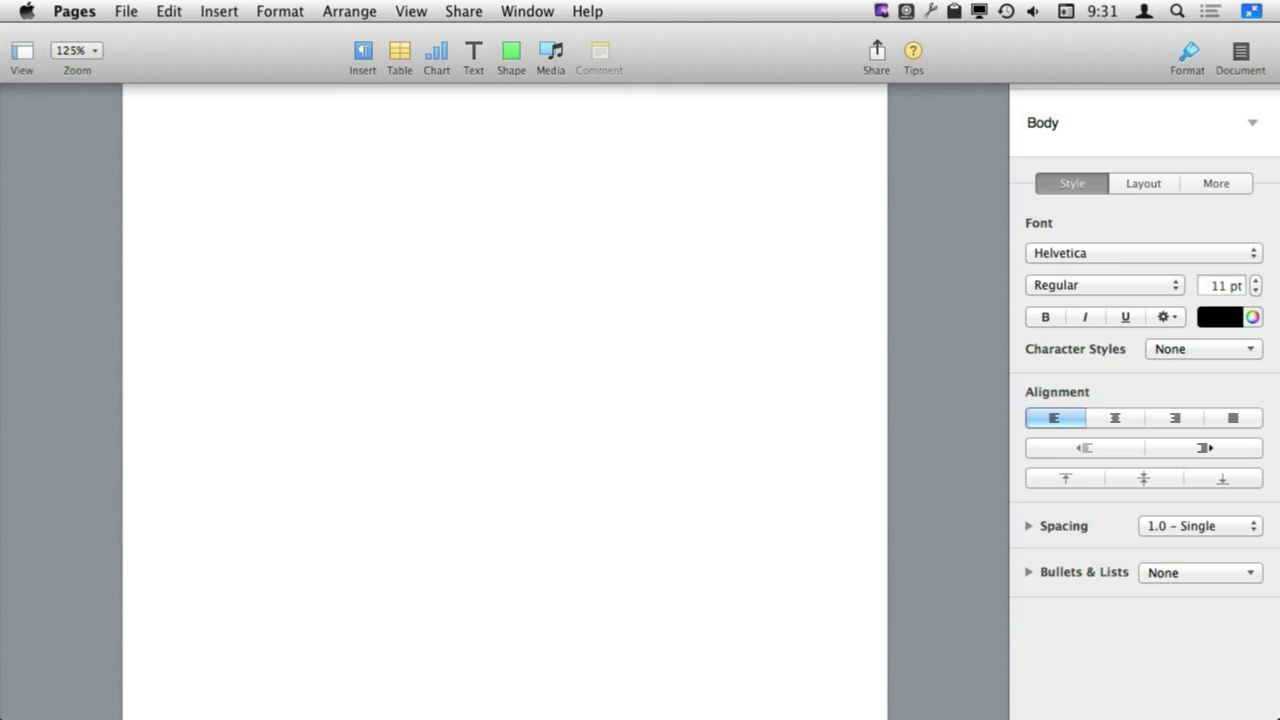
# - From the full-screen menu bar, check the system menu, window list and sound volume control
pyautogui.click(26, 11)
pyautogui.click(527, 11)
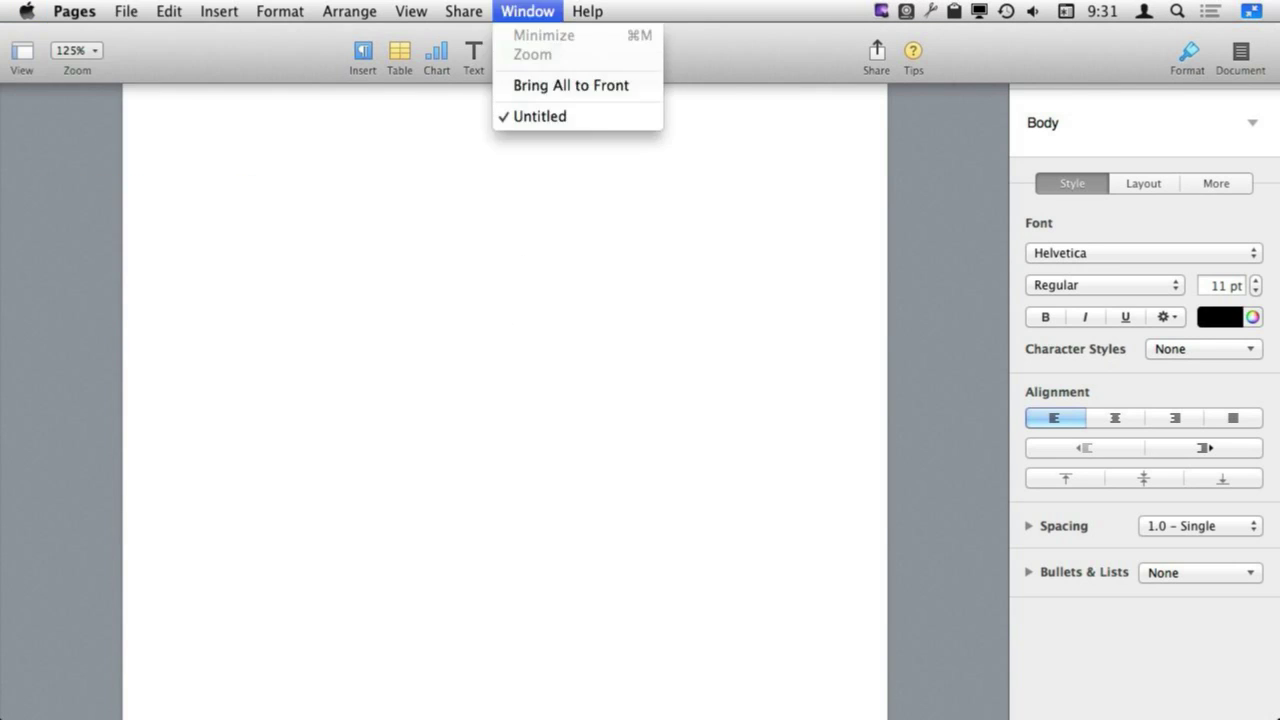
pyautogui.click(527, 11)
pyautogui.click(1032, 11)
pyautogui.click(1032, 11)
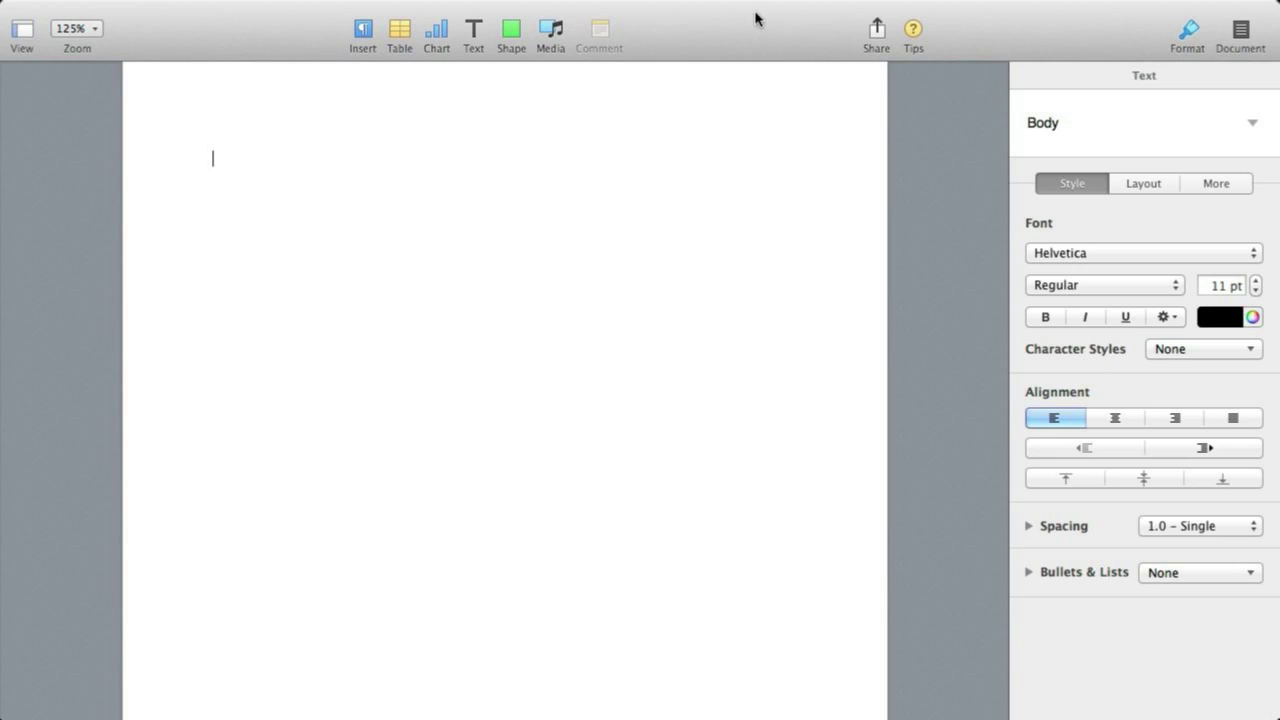
pyautogui.click(1102, 11)
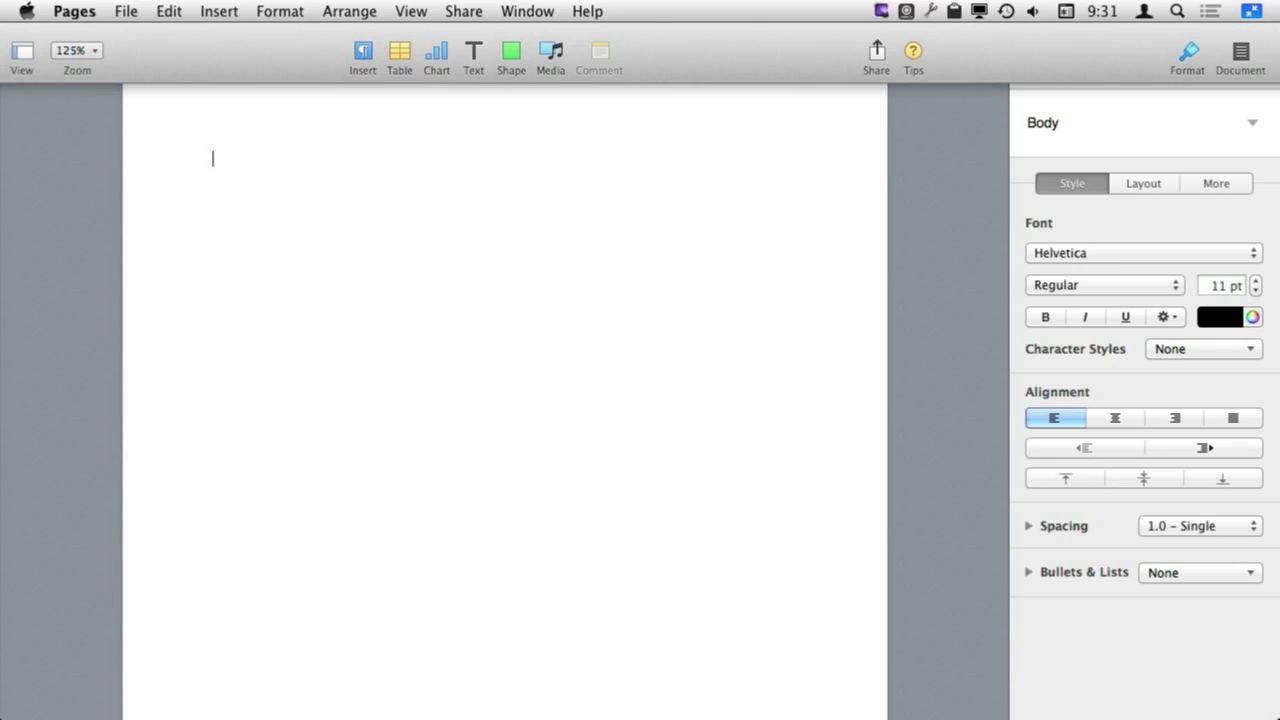
# - Exit full screen through the View menu, then nudge the Untitled window slightly into place
pyautogui.click(411, 12)
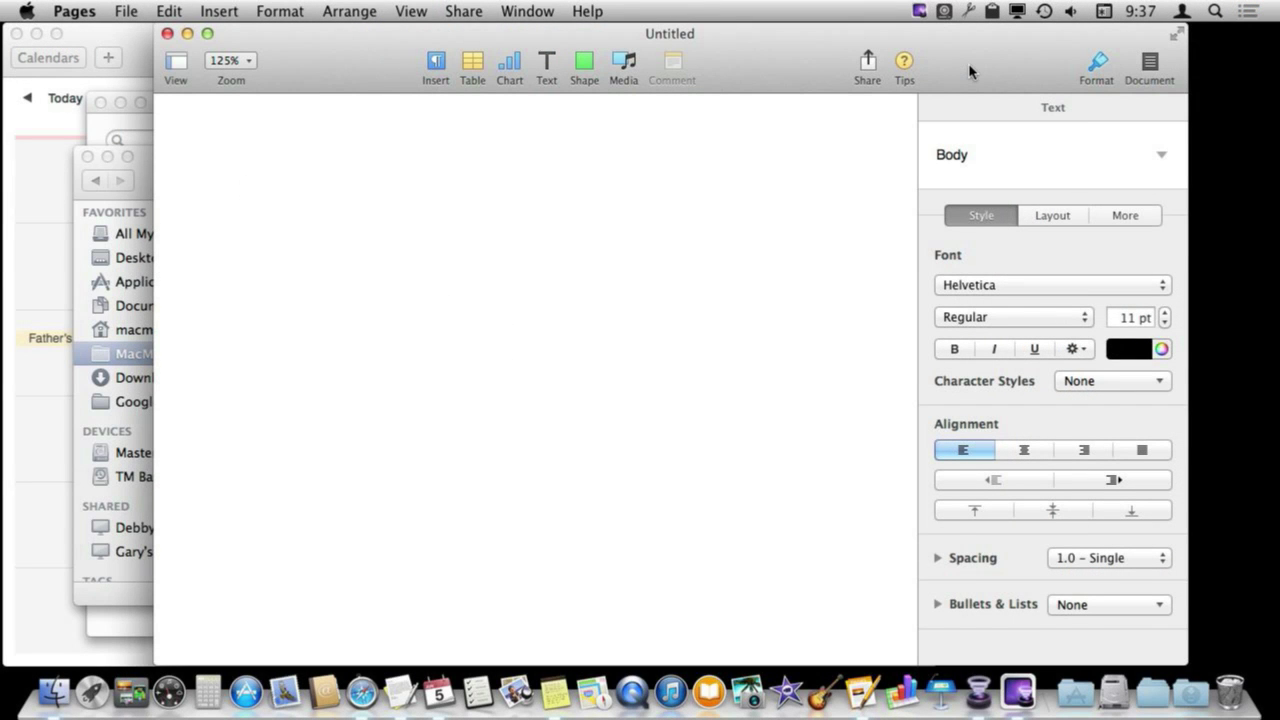
pyautogui.moveTo(300, 63); pyautogui.dragTo(312, 33)
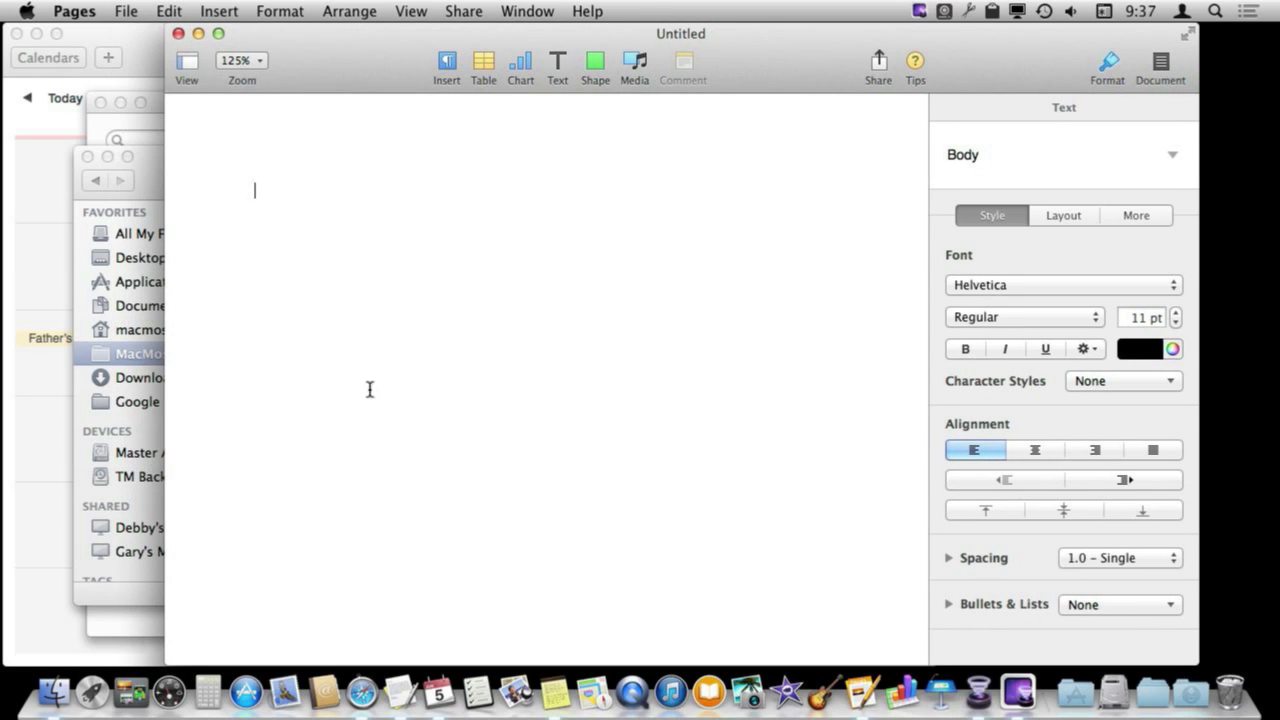
# - Return the Untitled document to full screen with the top-right arrows
pyautogui.click(1187, 35)
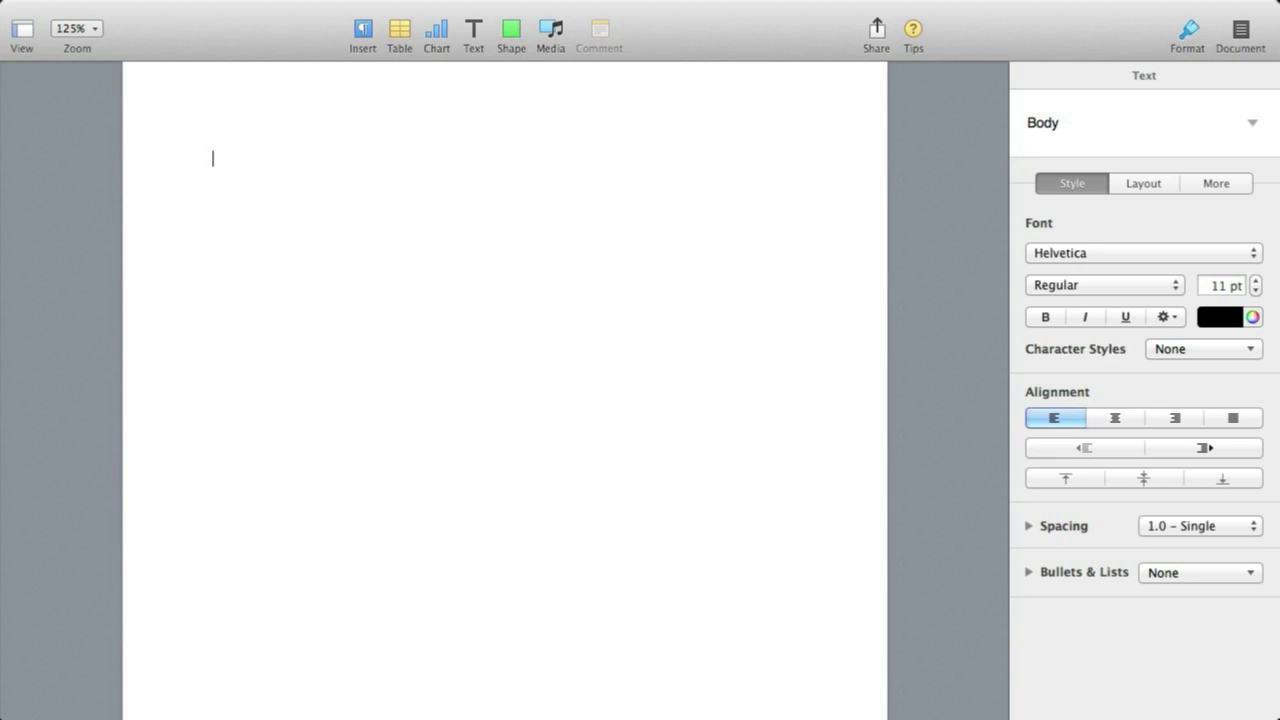
pyautogui.moveTo(1234, 12)
# - Use Mission Control to enter the Pages space, then move left to the Desktop with Finder windows
pyautogui.hotkey('ctrl', 'Up')
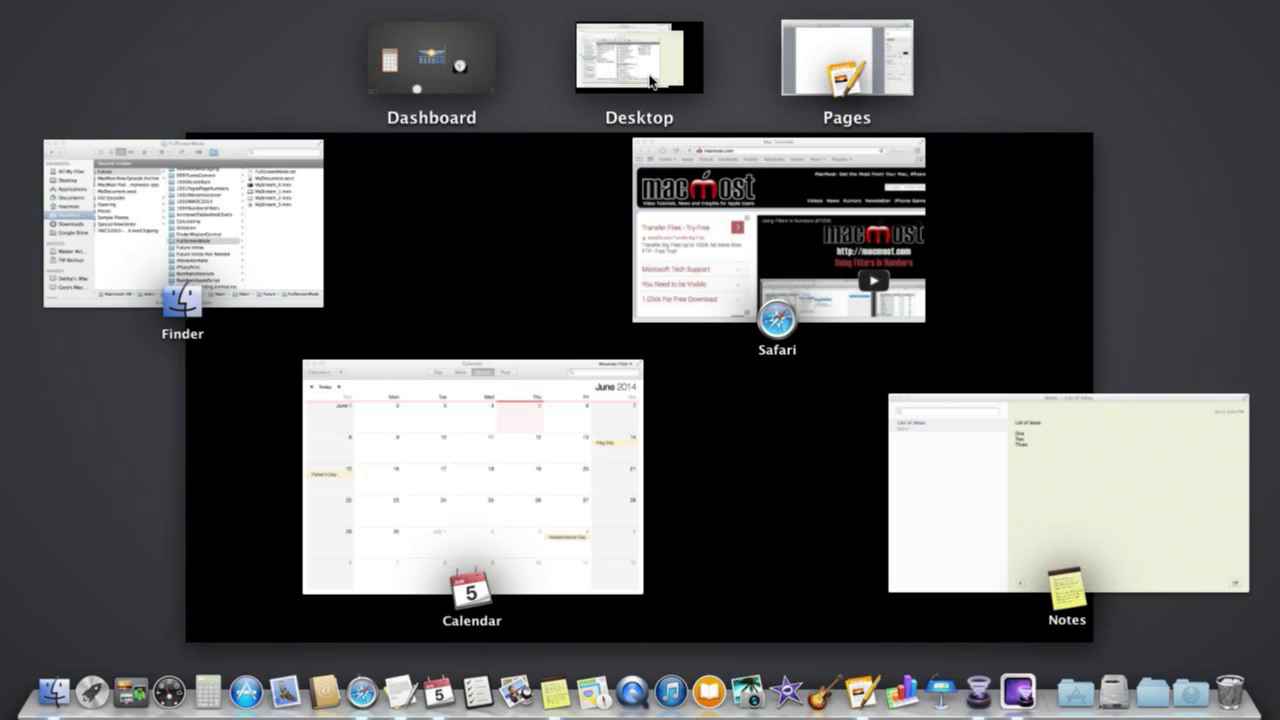
pyautogui.click(785, 55)
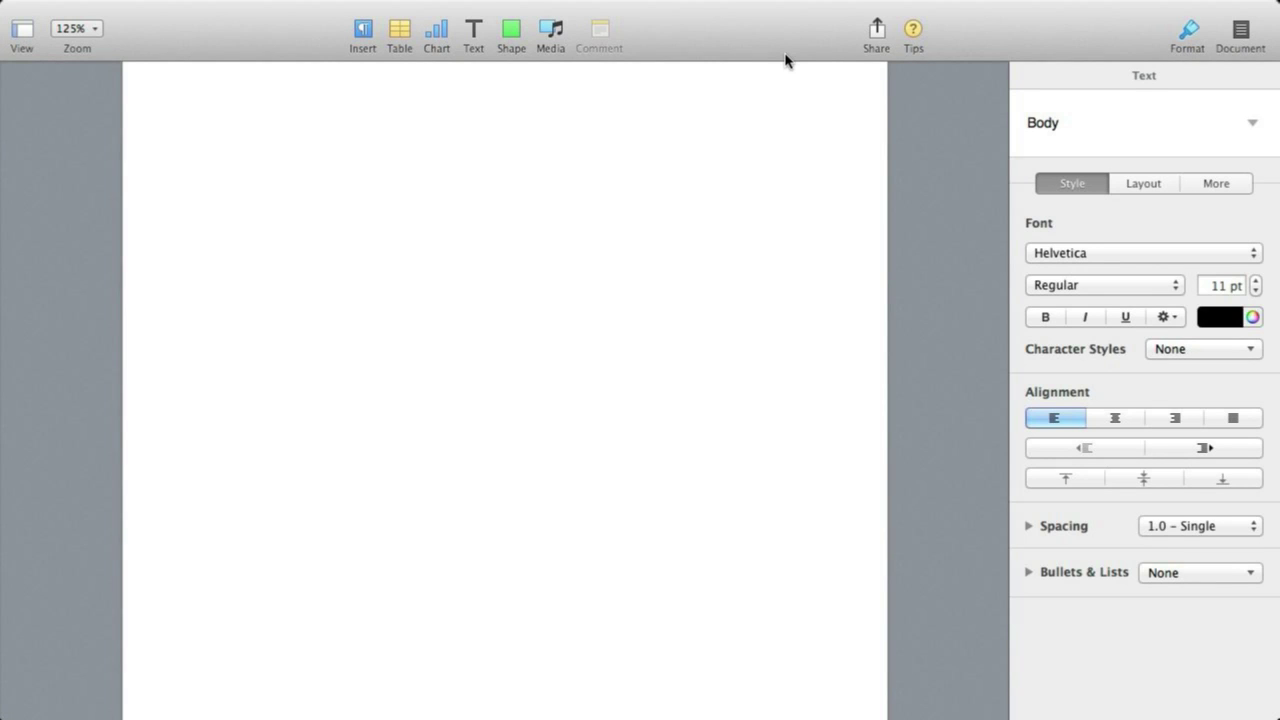
pyautogui.hotkey('ctrl', 'Left')
pyautogui.hotkey('ctrl', 'Right')
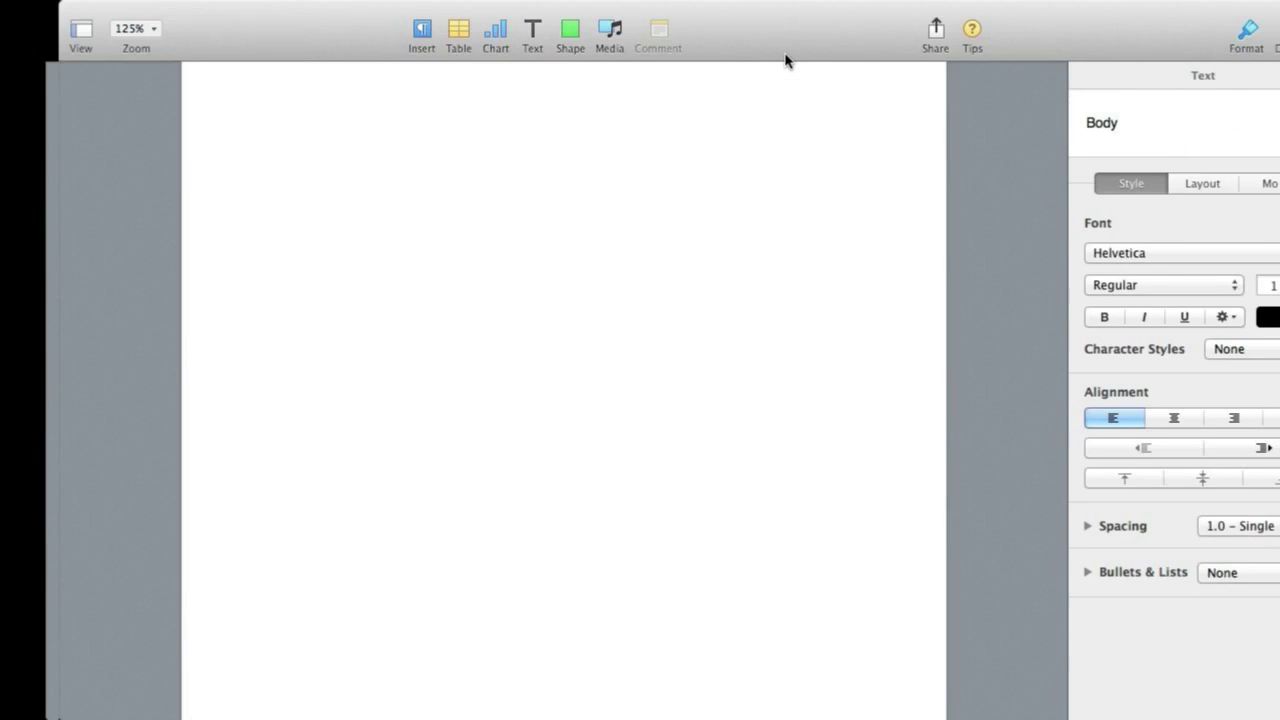
pyautogui.hotkey('ctrl', 'Left')
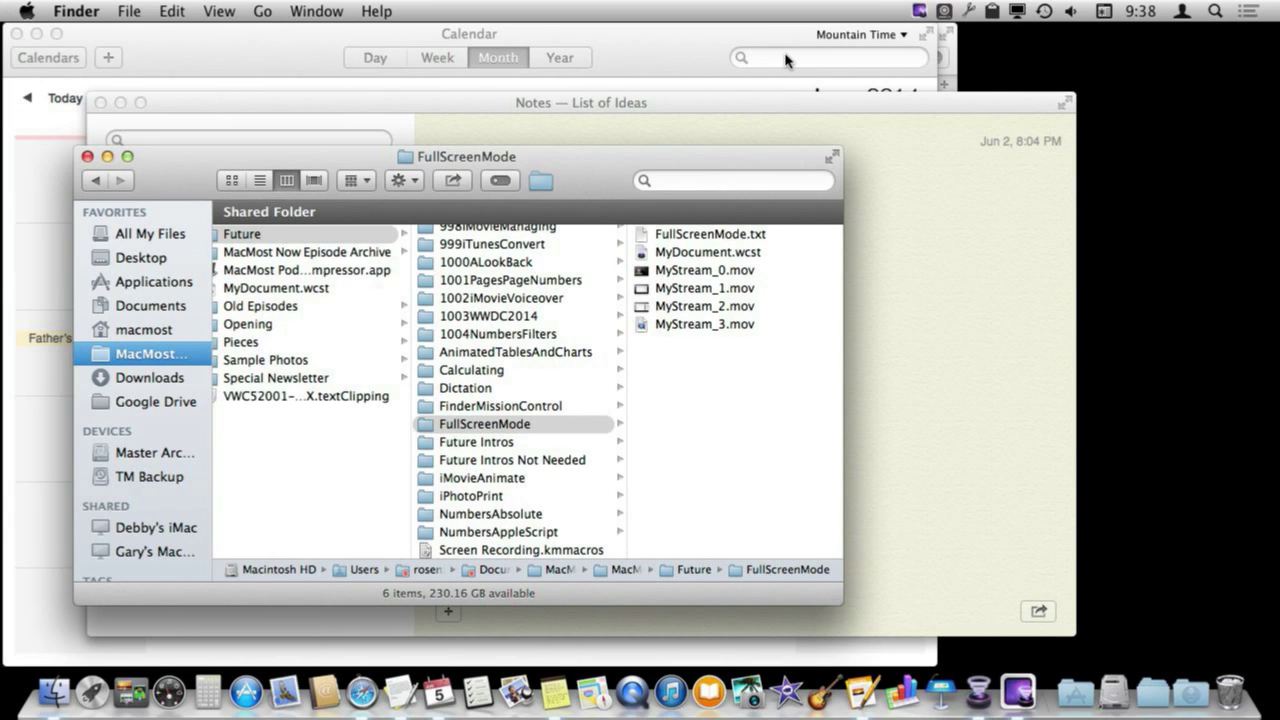
# - Move the Finder Documents window slightly left and down, then make it fill the screen
pyautogui.click(866, 697)
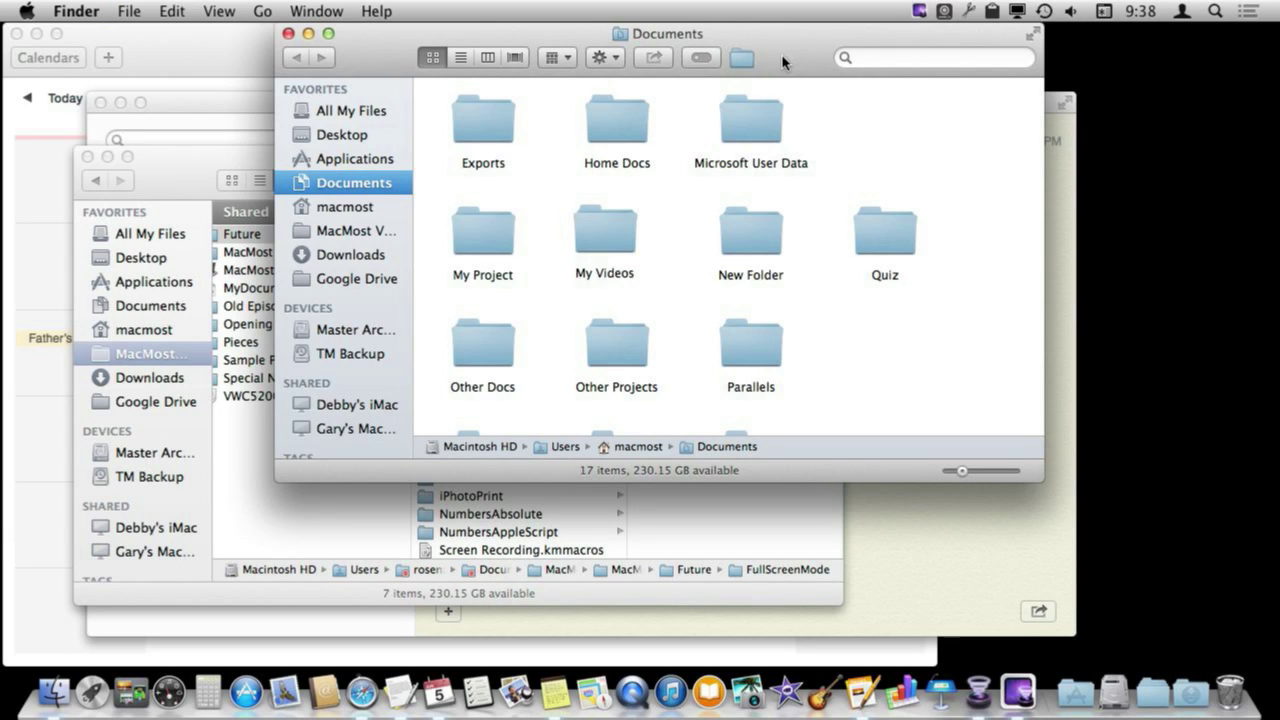
pyautogui.moveTo(785, 42); pyautogui.dragTo(719, 86)
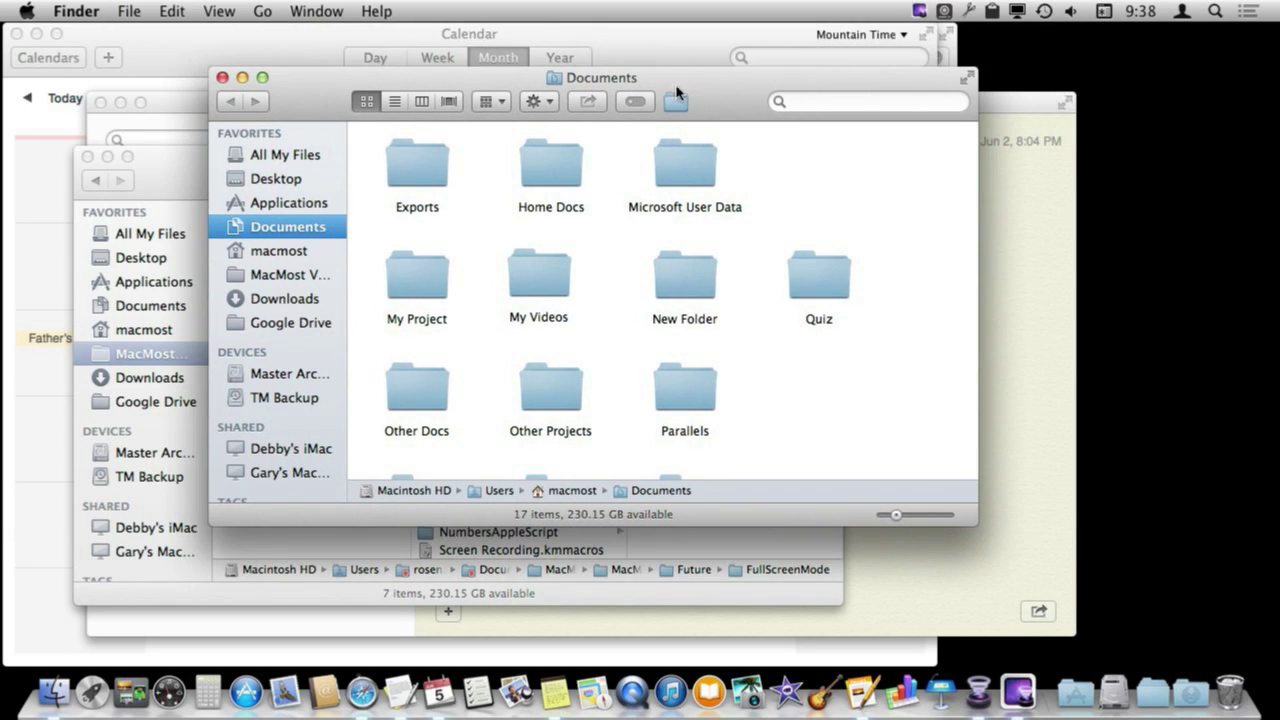
pyautogui.click(966, 80)
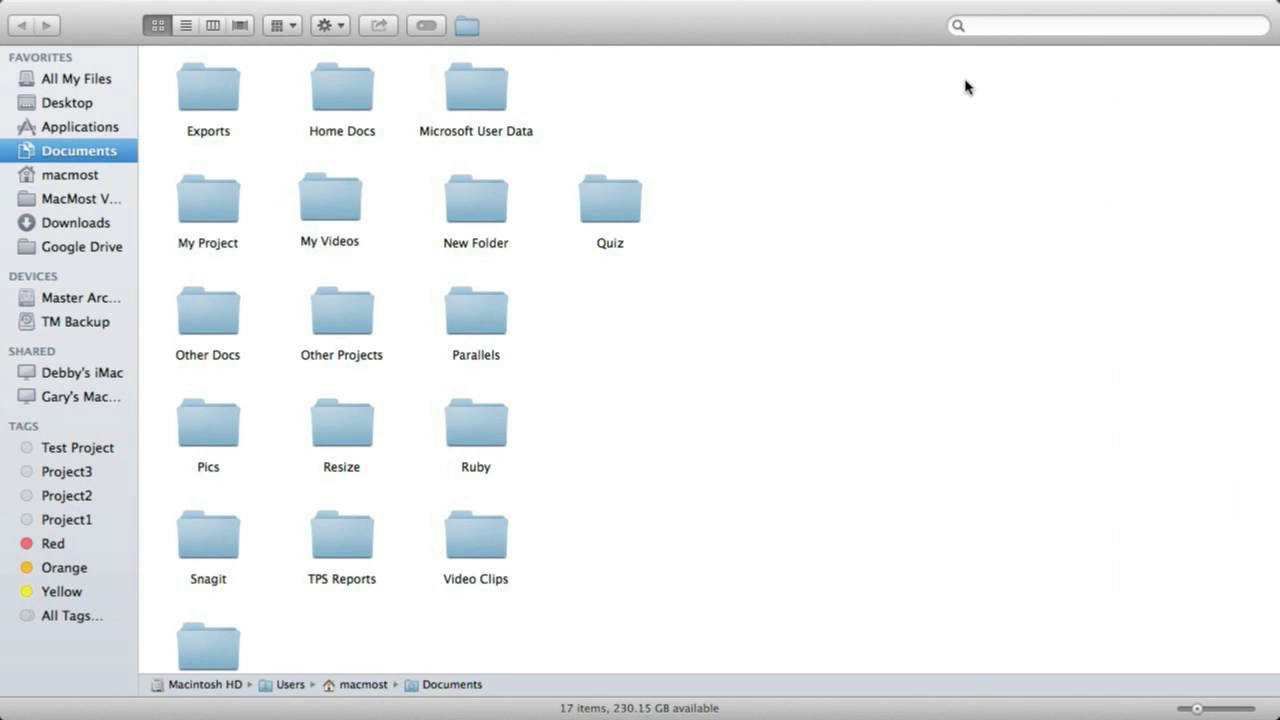
# - Cycle through the Pages, full-screen Documents and Desktop spaces, ending on the Desktop
pyautogui.hotkey('ctrl', 'Up')
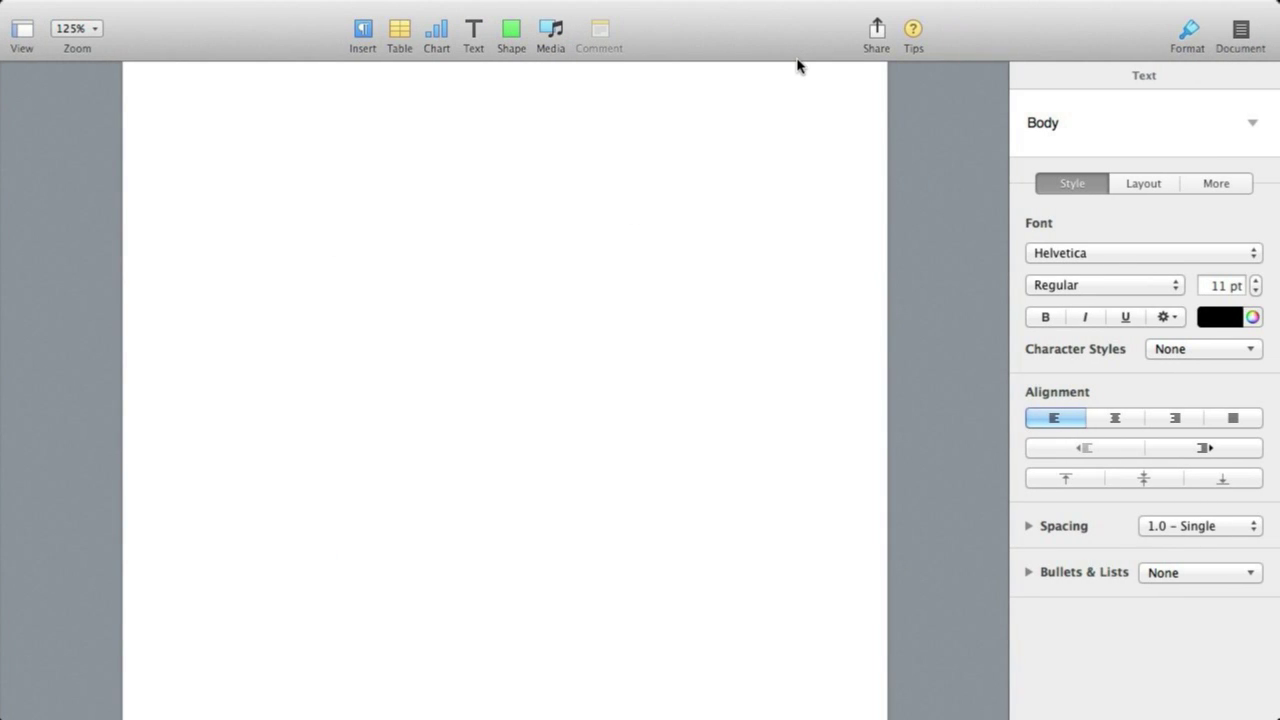
pyautogui.hotkey('ctrl', 'Left')
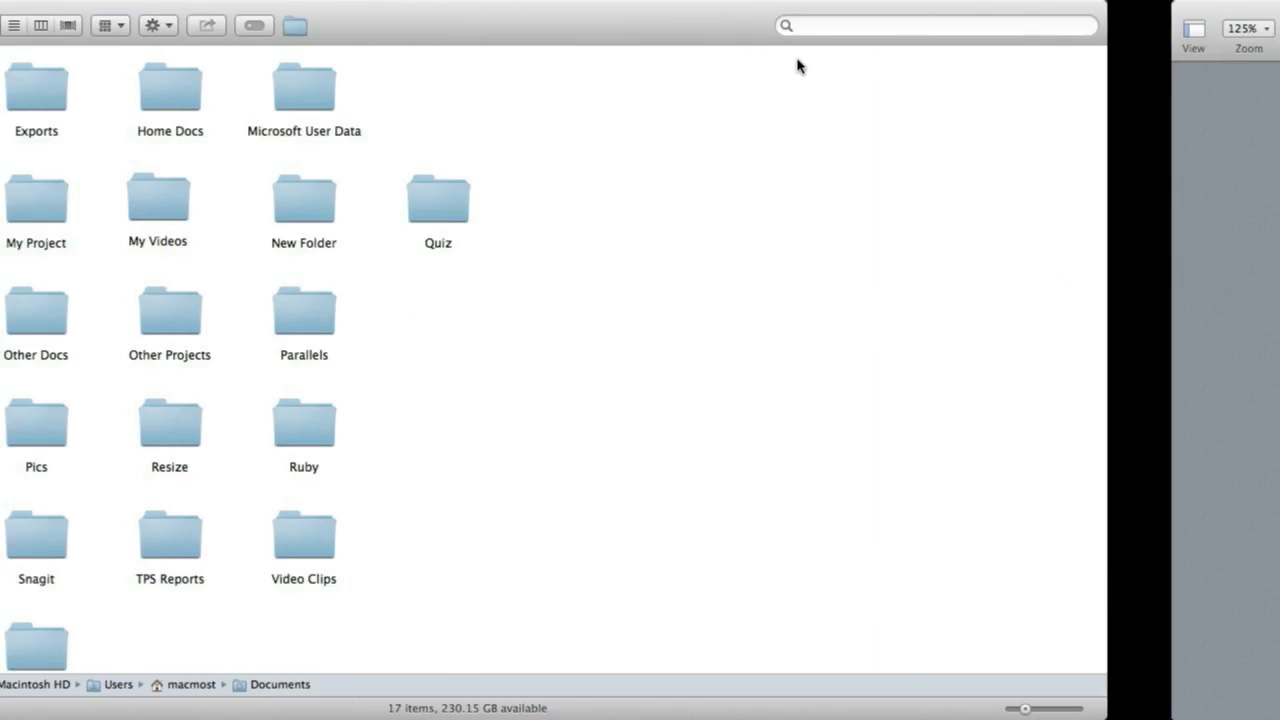
pyautogui.hotkey('ctrl', 'Left')
pyautogui.hotkey('ctrl', 'Right')
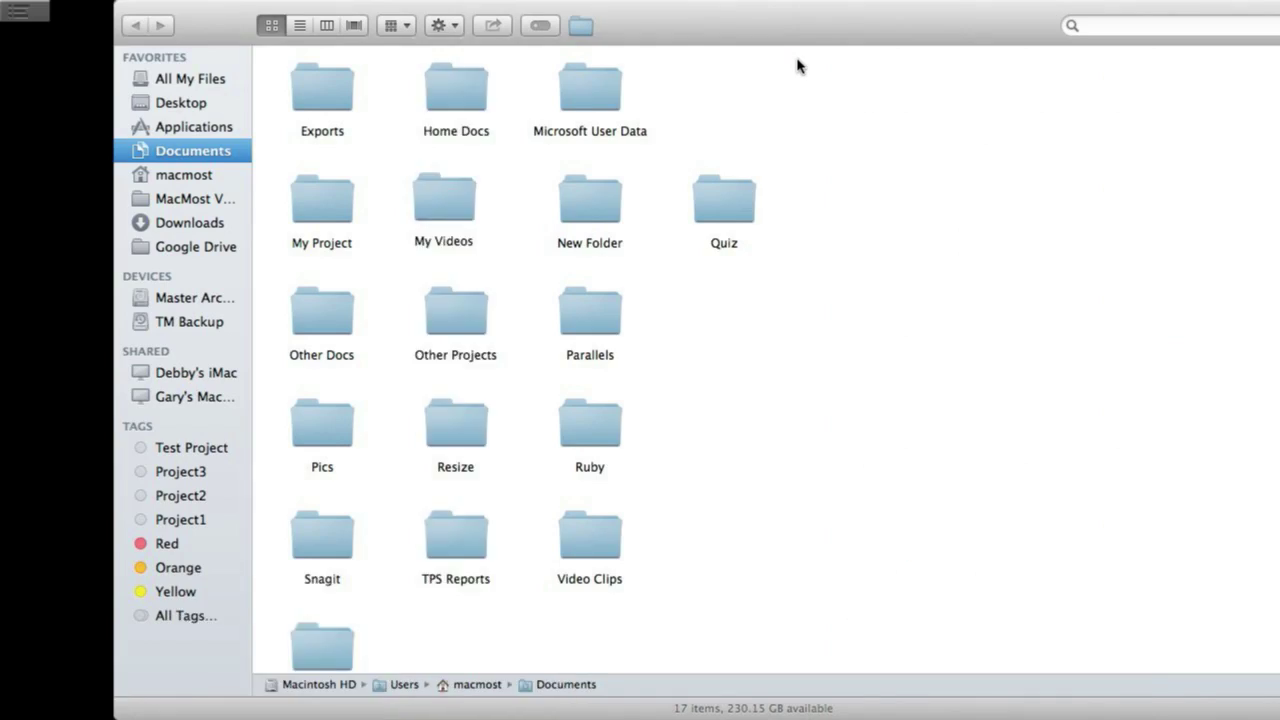
pyautogui.hotkey('ctrl', 'Left')
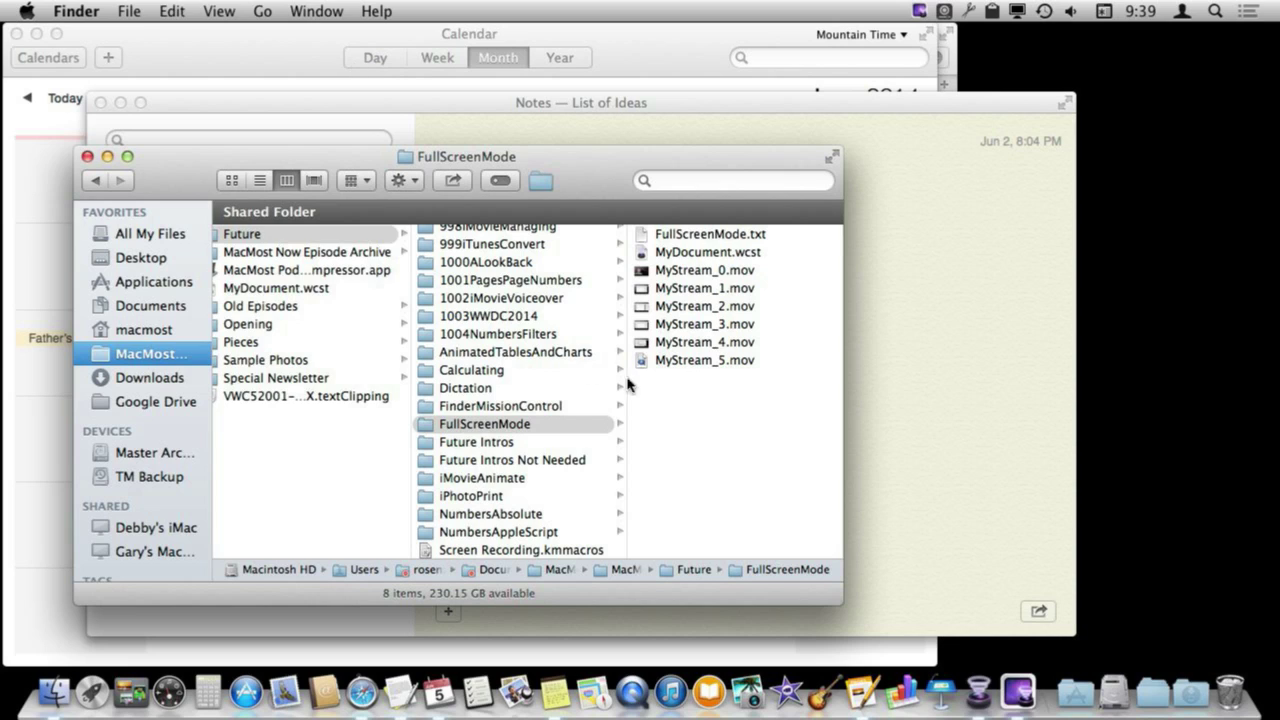
# - Create Untitled 2 from the Blank template in full screen and view all spaces in Mission Control
pyautogui.click(864, 690)
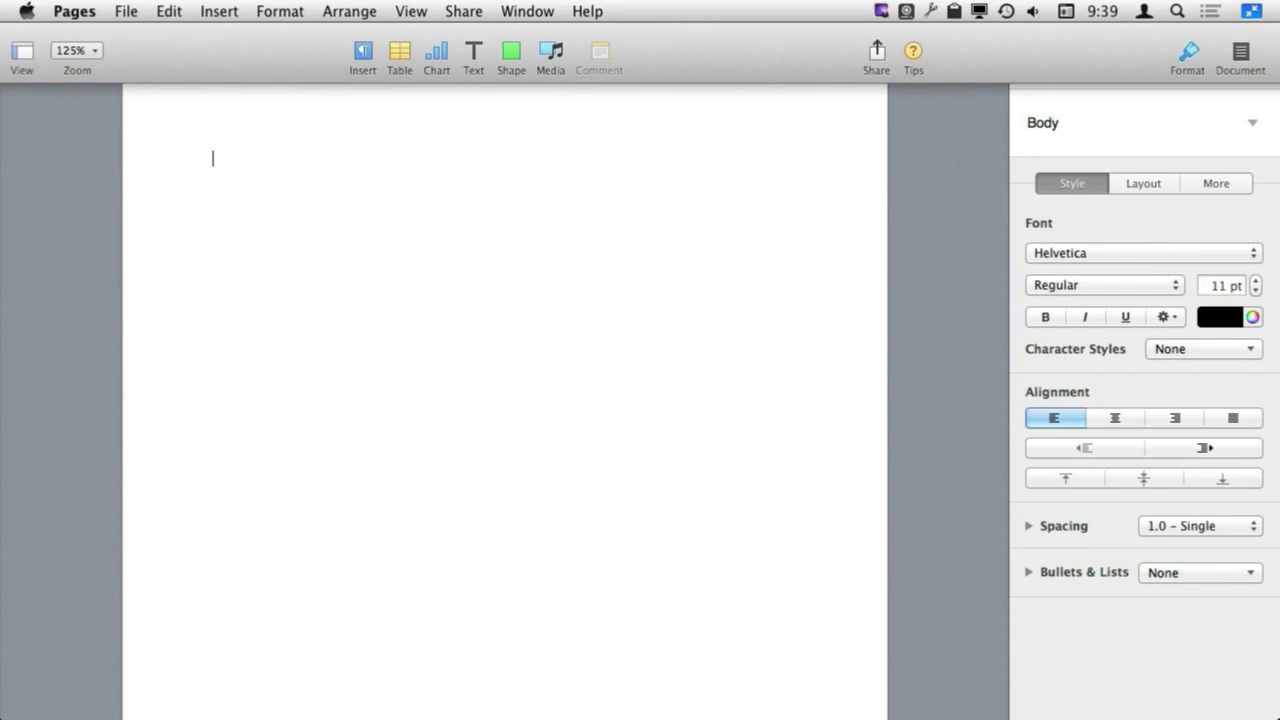
pyautogui.click(126, 11)
pyautogui.click(141, 37)
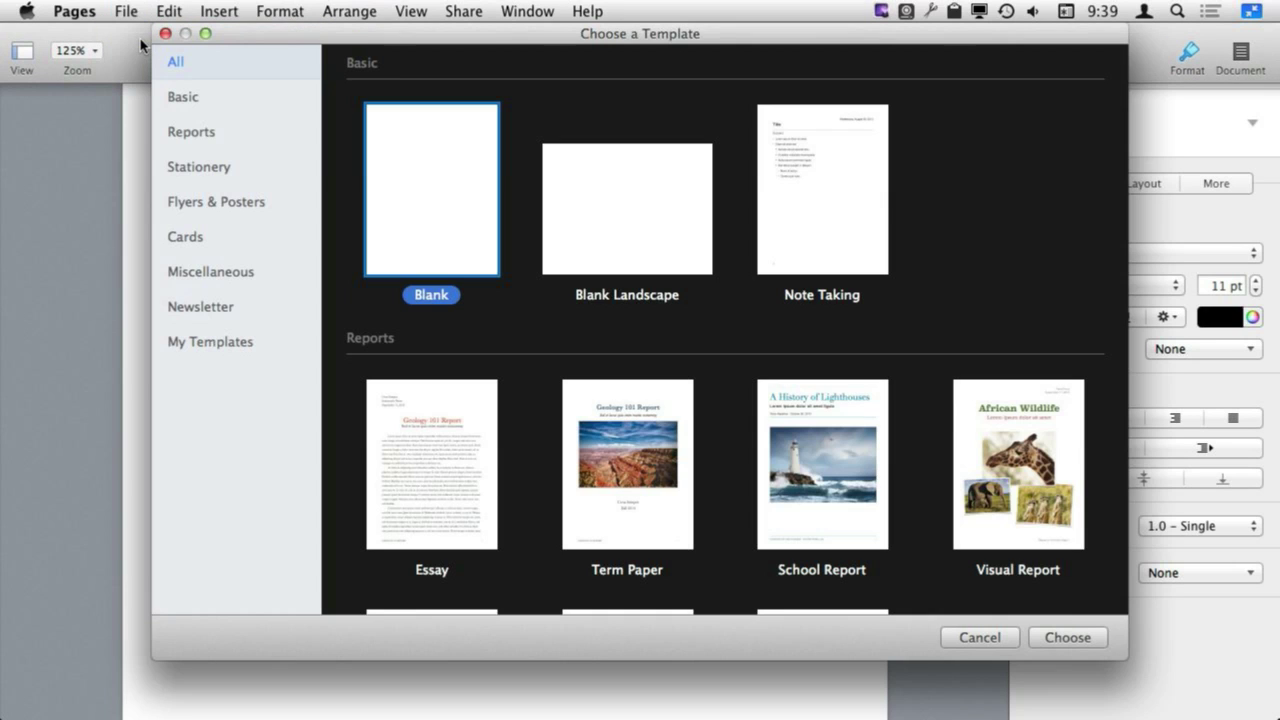
pyautogui.doubleClick(431, 168)
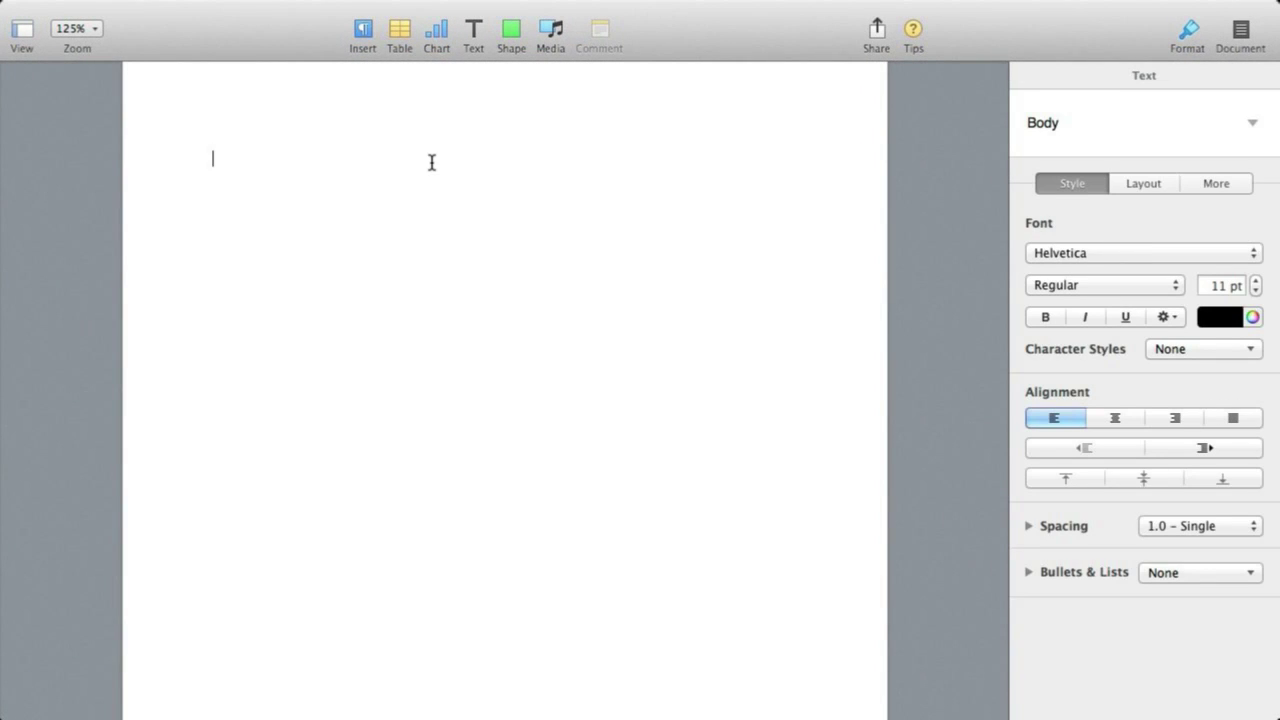
pyautogui.hotkey('ctrl', 'Up')
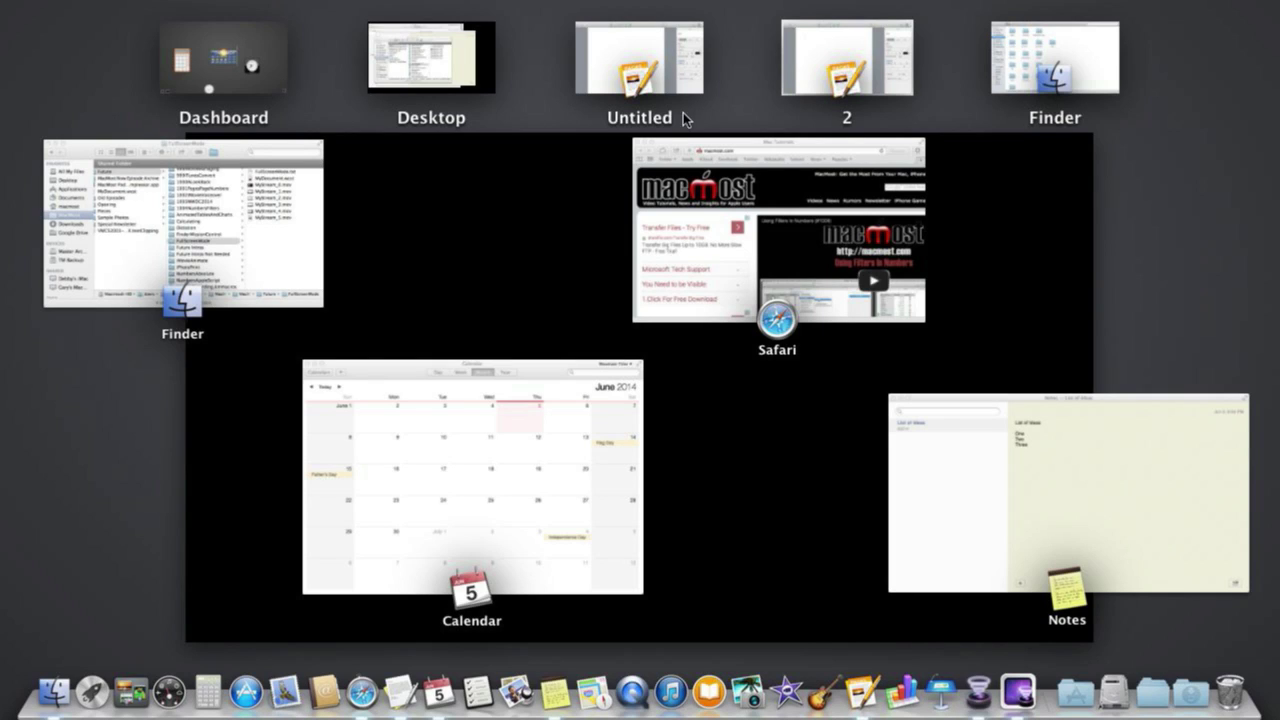
# - Take Untitled out of full screen and go to the Desktop space where it now sits
pyautogui.click(662, 90)
pyautogui.moveTo(1252, 15)
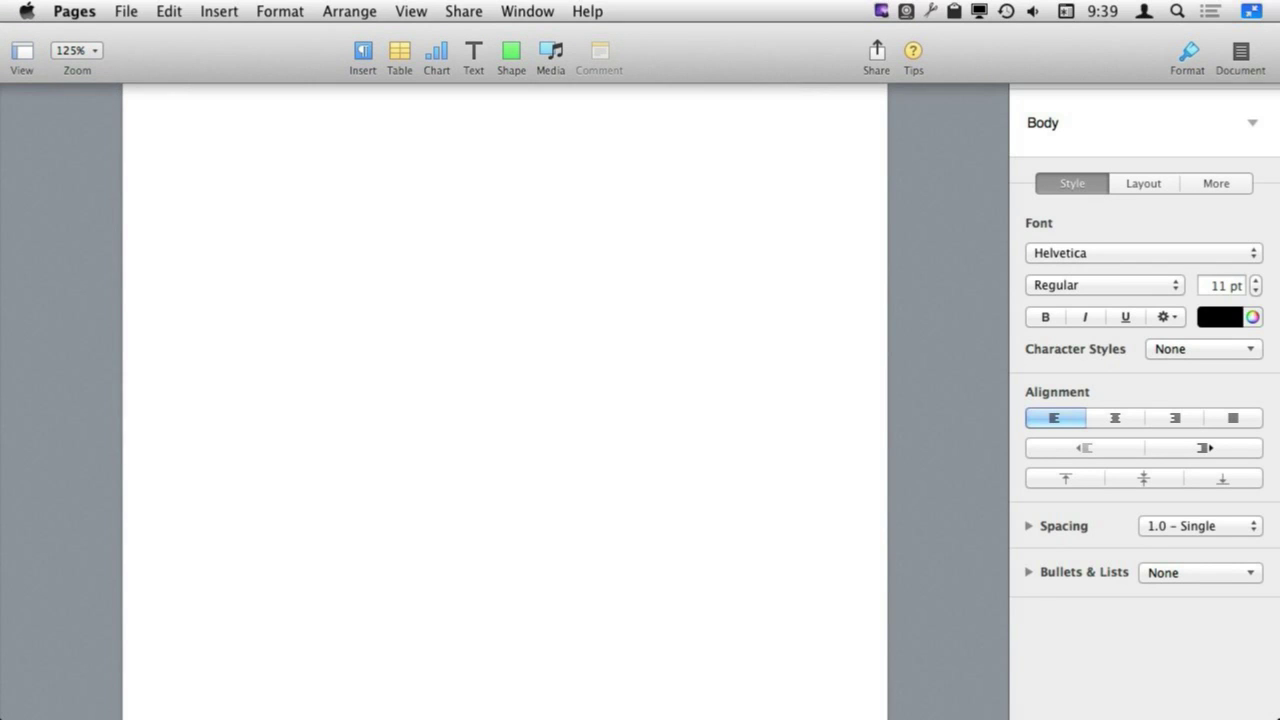
pyautogui.click(1250, 12)
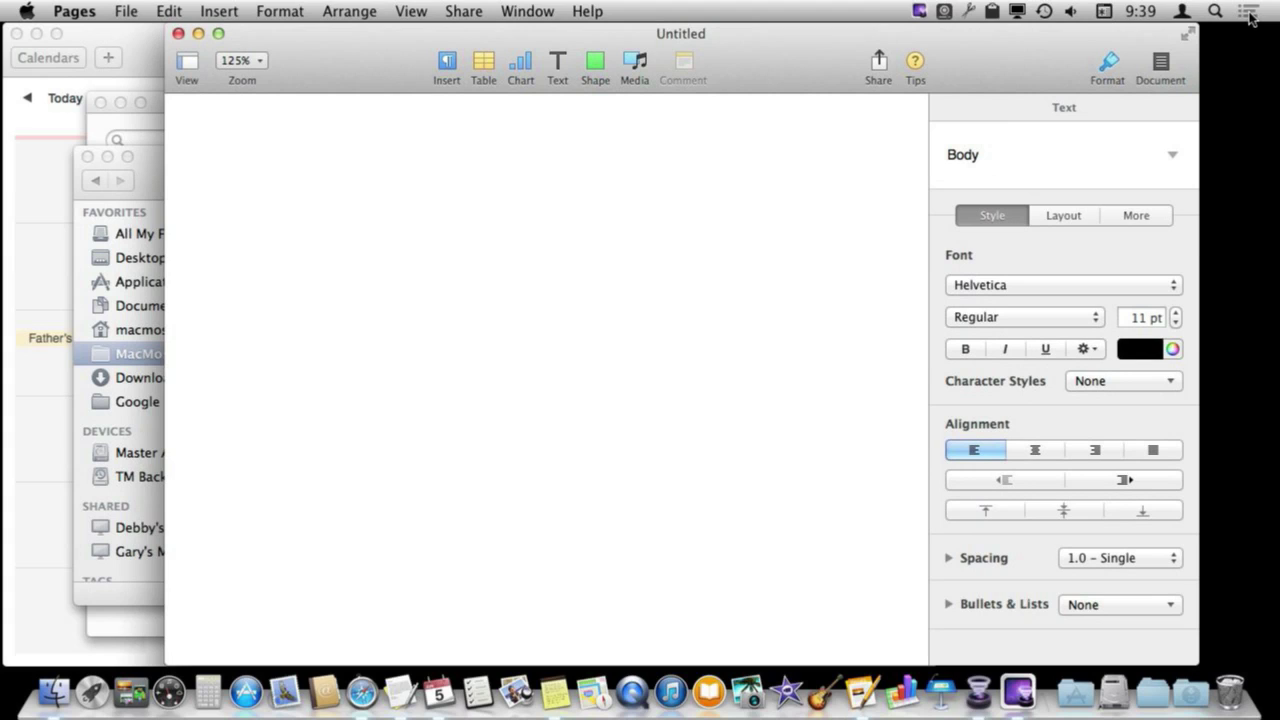
pyautogui.hotkey('ctrl', 'Up')
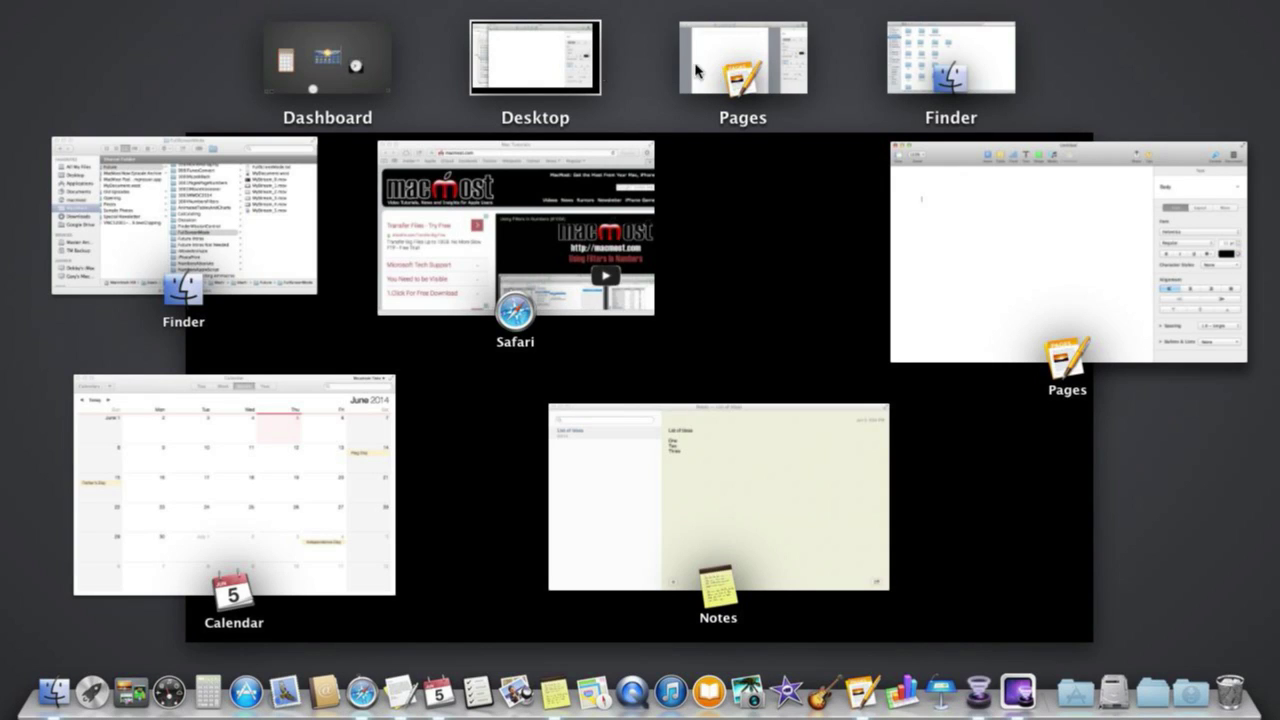
pyautogui.click(530, 72)
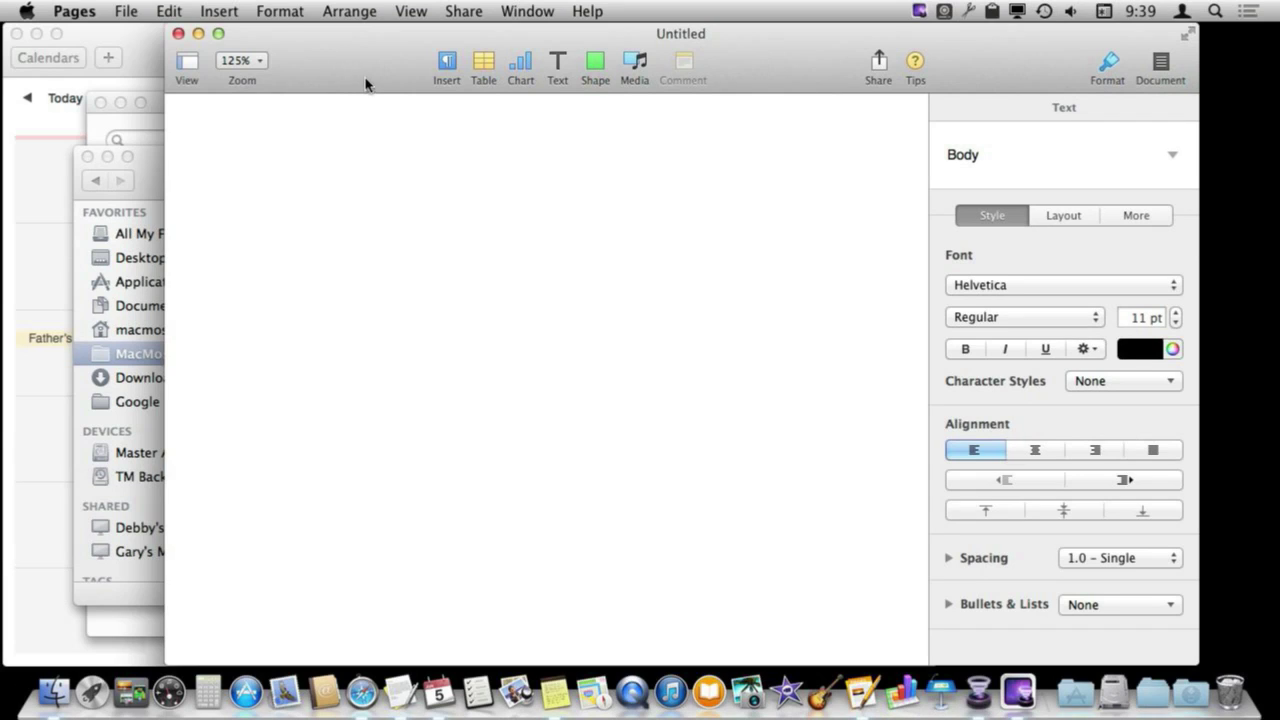
pyautogui.click(125, 12)
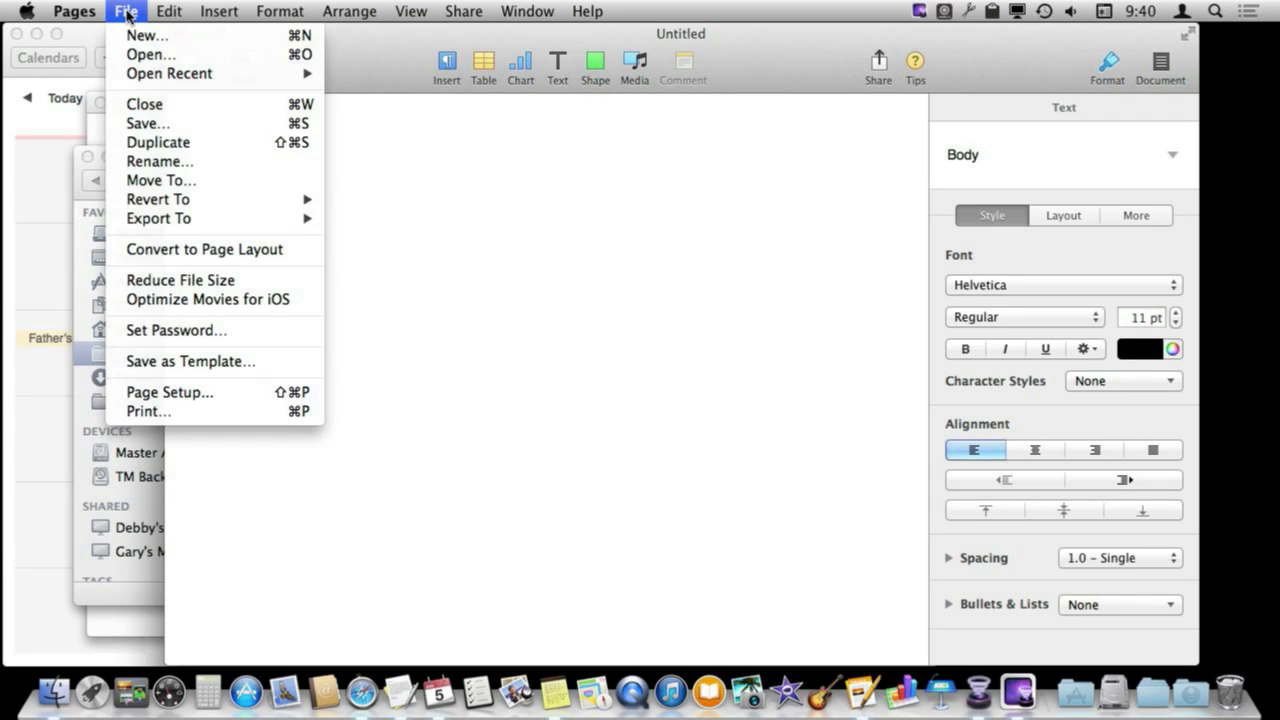
# - Move the Untitled window down and right, then paste a three-cell table row onto the page
pyautogui.click(127, 14)
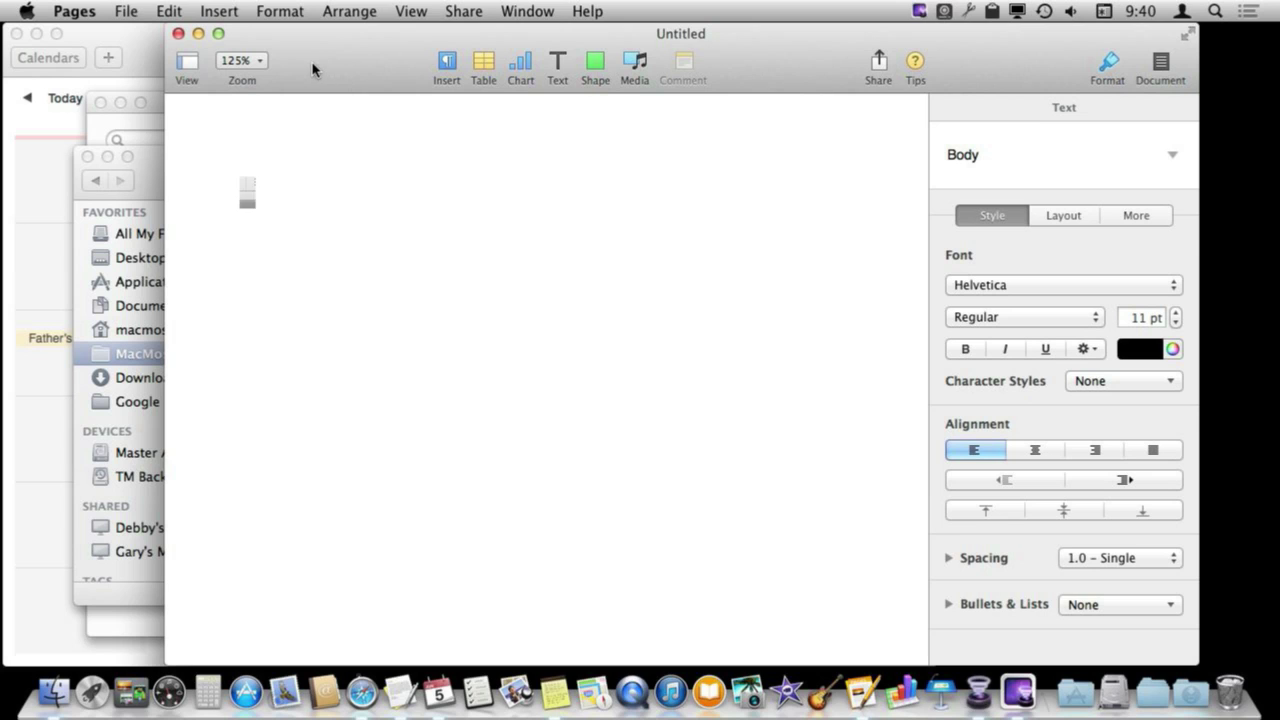
pyautogui.moveTo(314, 71); pyautogui.dragTo(357, 36)
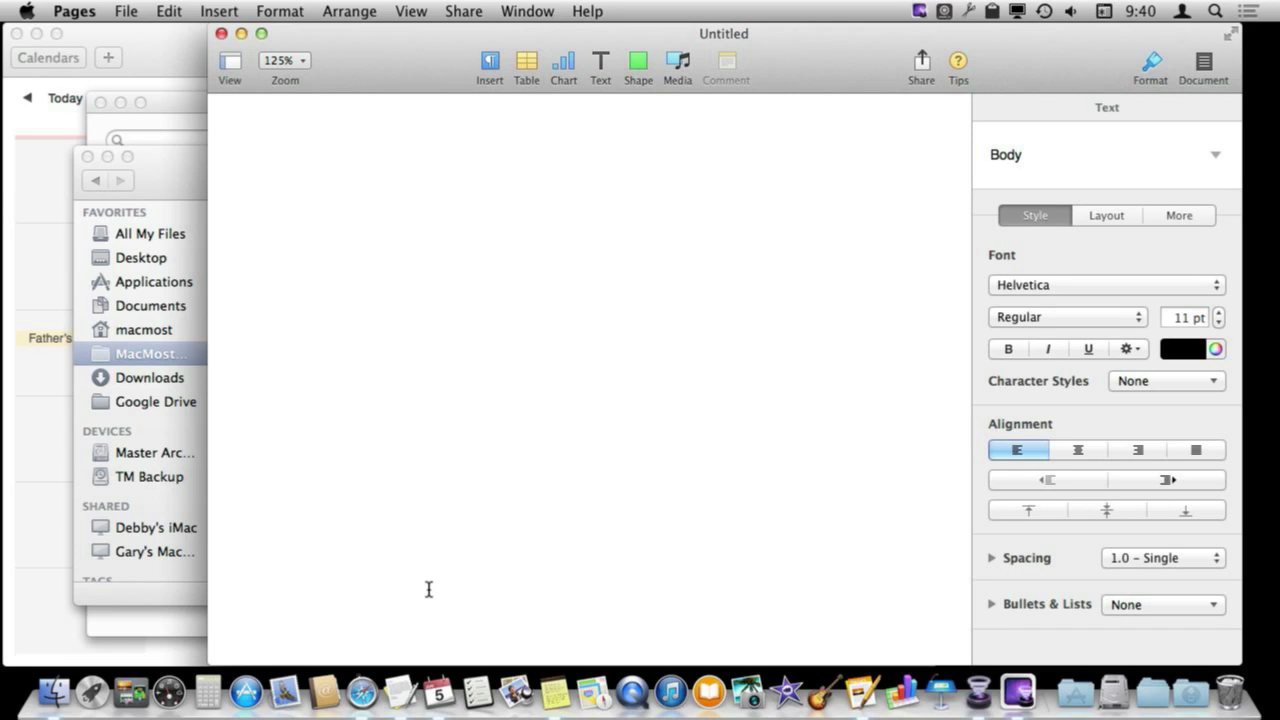
pyautogui.press('super+v')
# - Restore Pages to full screen, undo the pasted row, then add a second Finder Documents tab
pyautogui.press('ctrl+super+f')
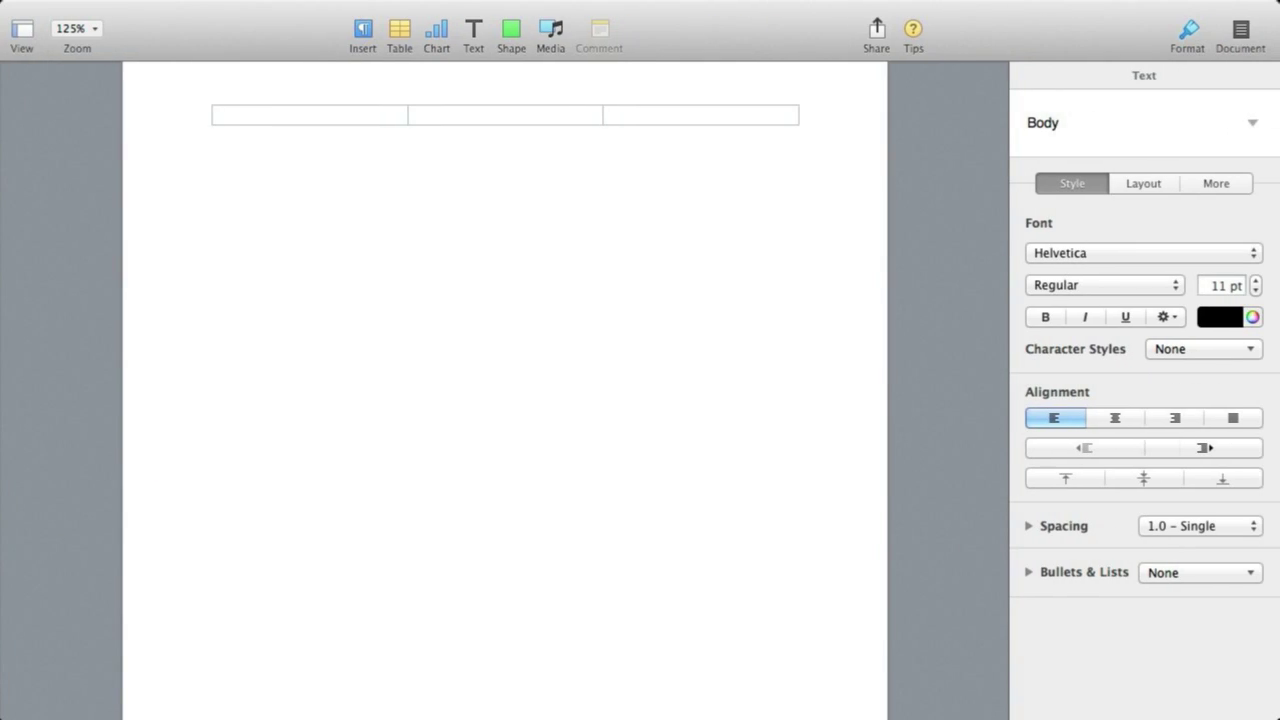
pyautogui.press('super+z')
pyautogui.hotkey('ctrl', 'Right')
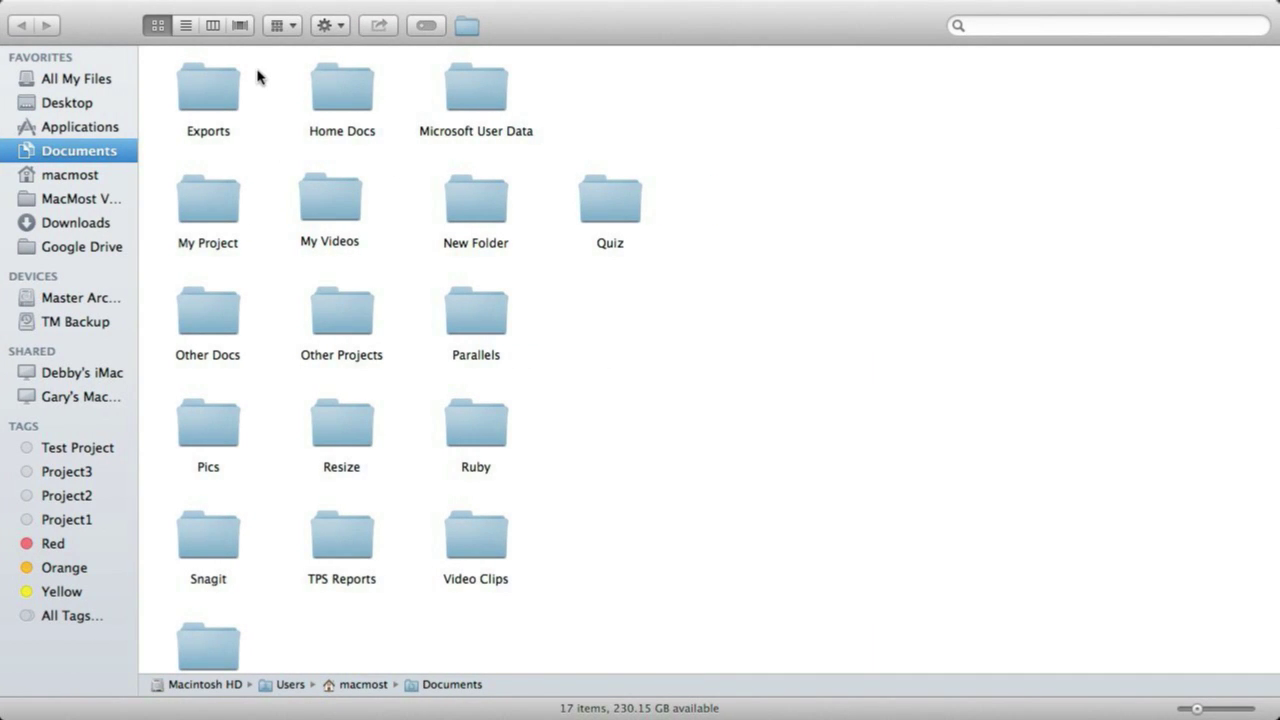
pyautogui.press('super+t')
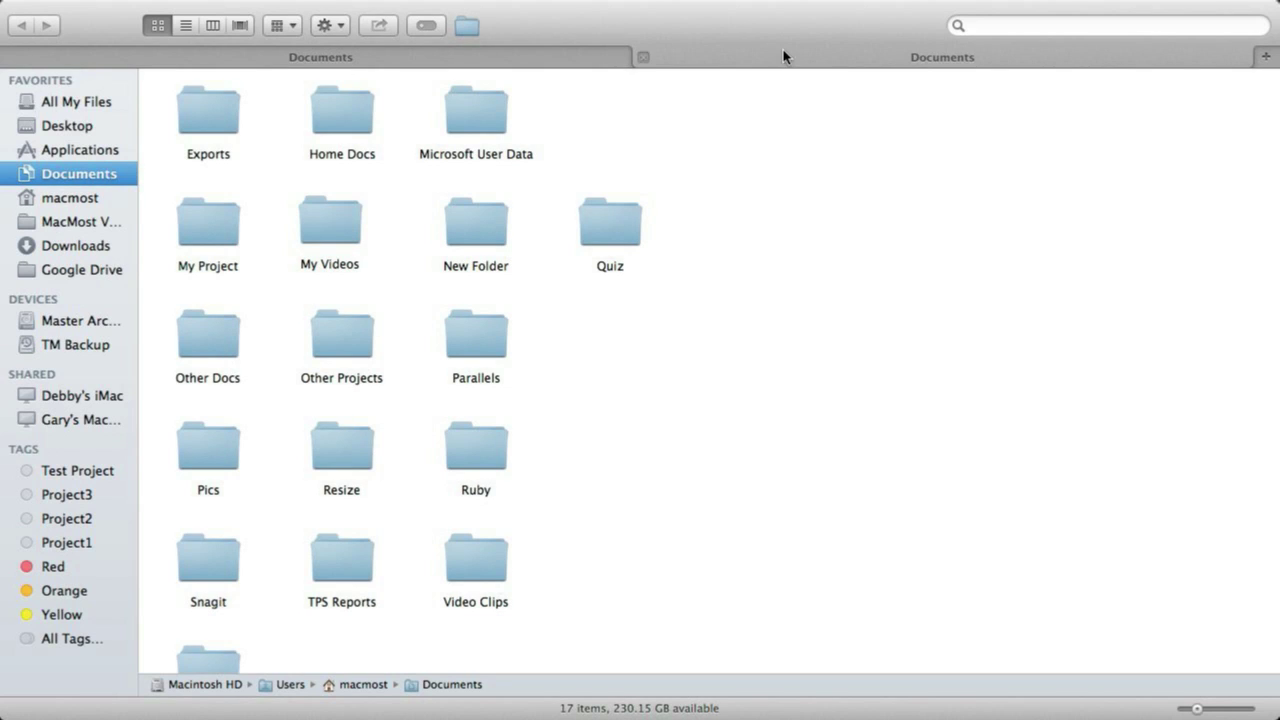
pyautogui.moveTo(783, 2)
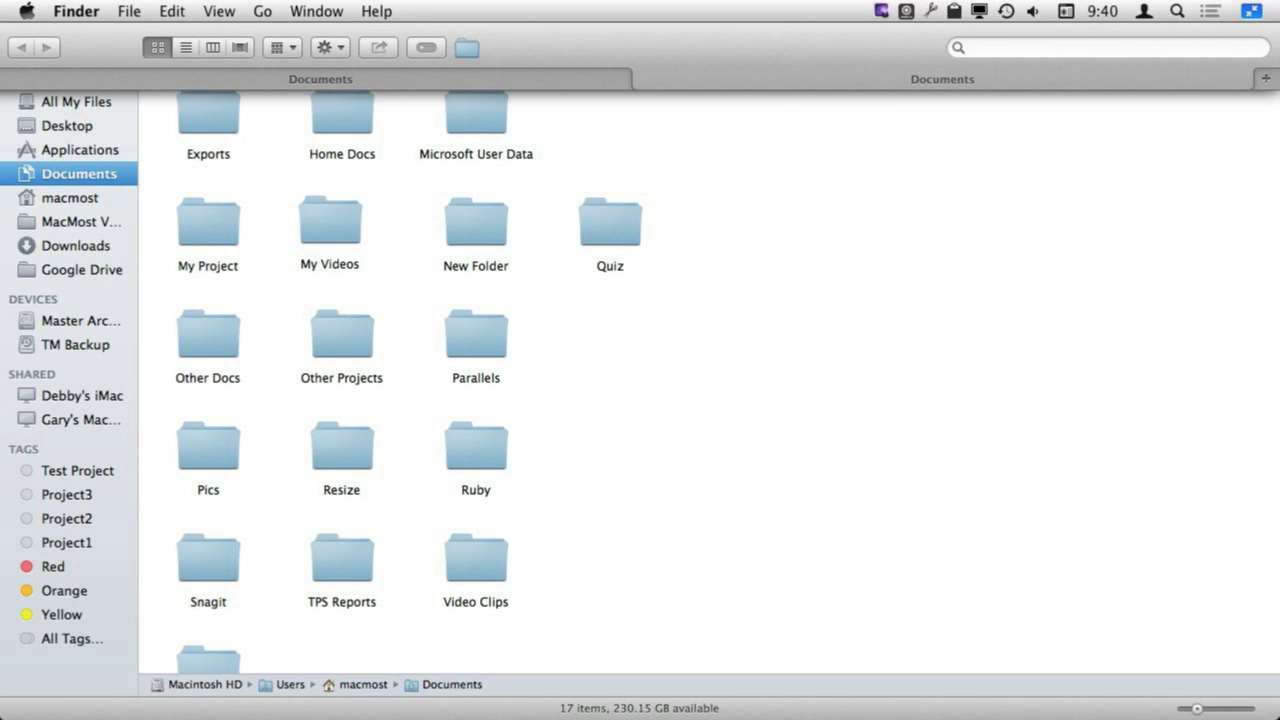
pyautogui.click(506, 75)
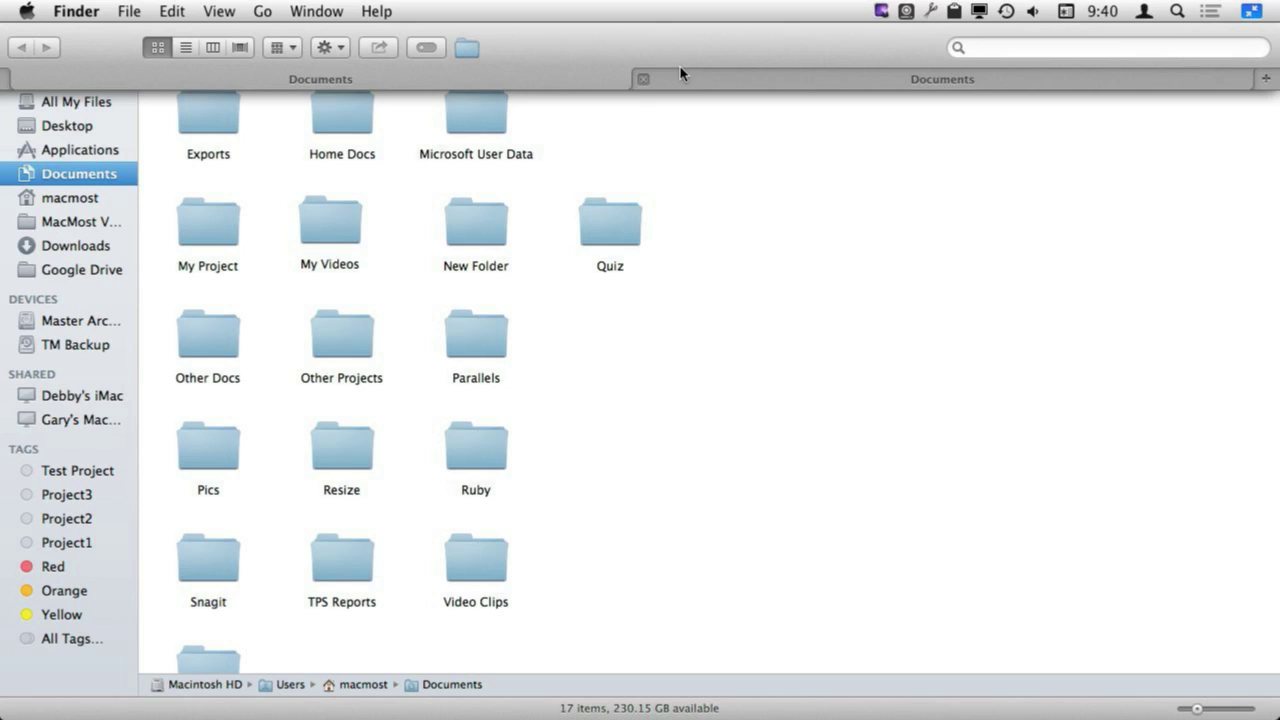